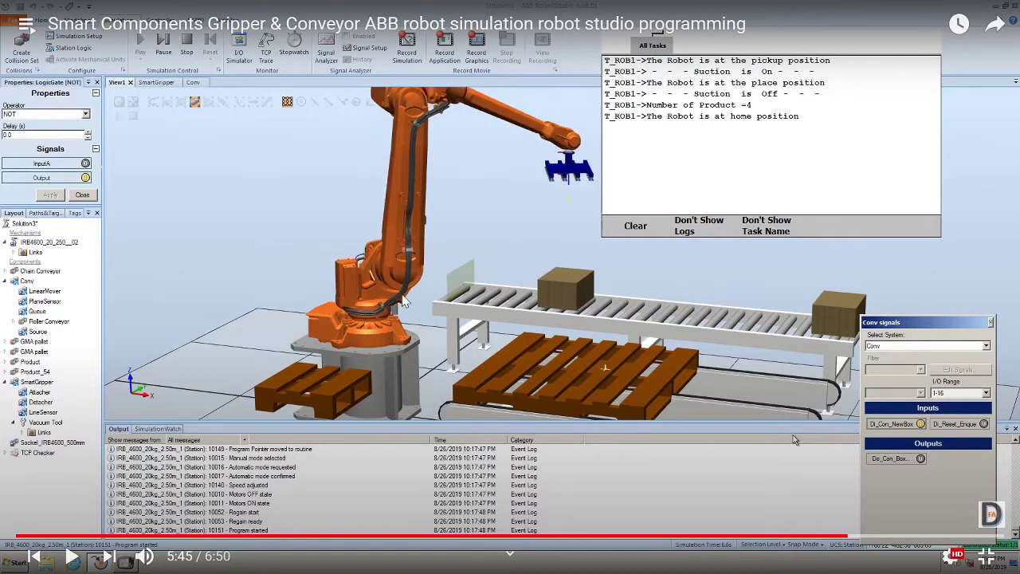
Step: Play the tutorial's robot-and-conveyor simulation demo from 5:45 and pause it at 6:32
click(606, 231)
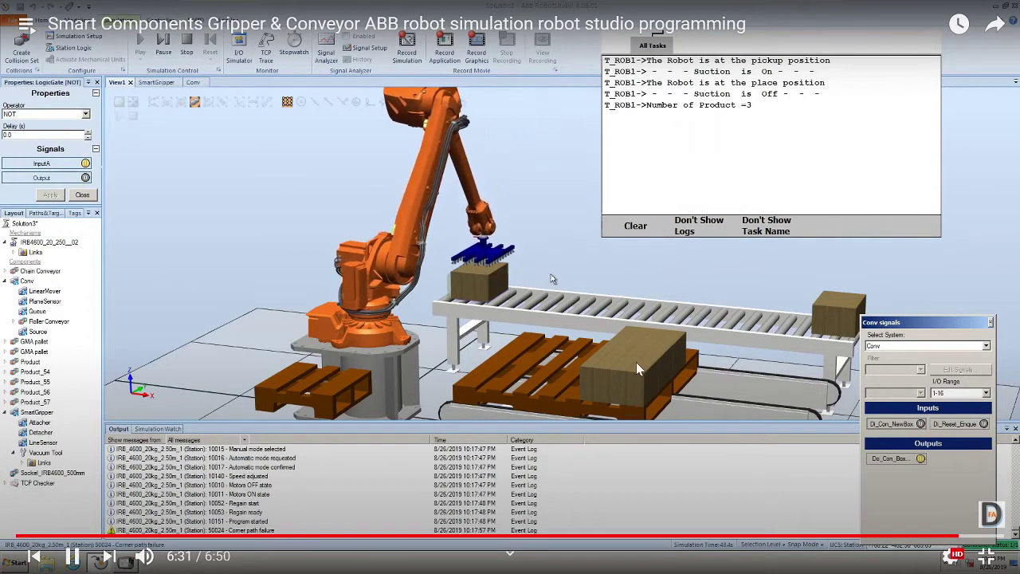
key(space)
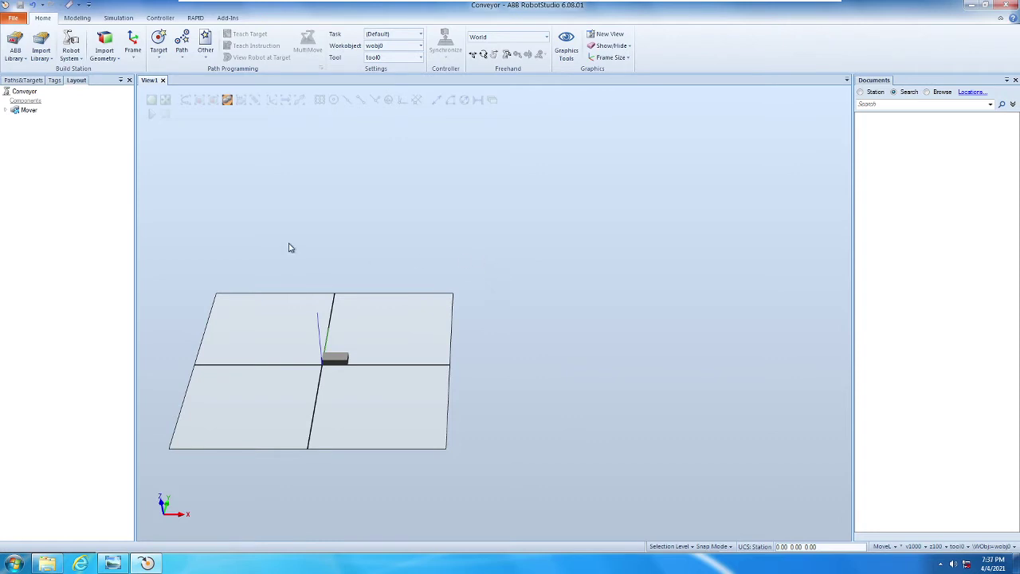
Step: Expand Mover in the Layout tree and make the Product box invisible
click(6, 110)
right_click(39, 133)
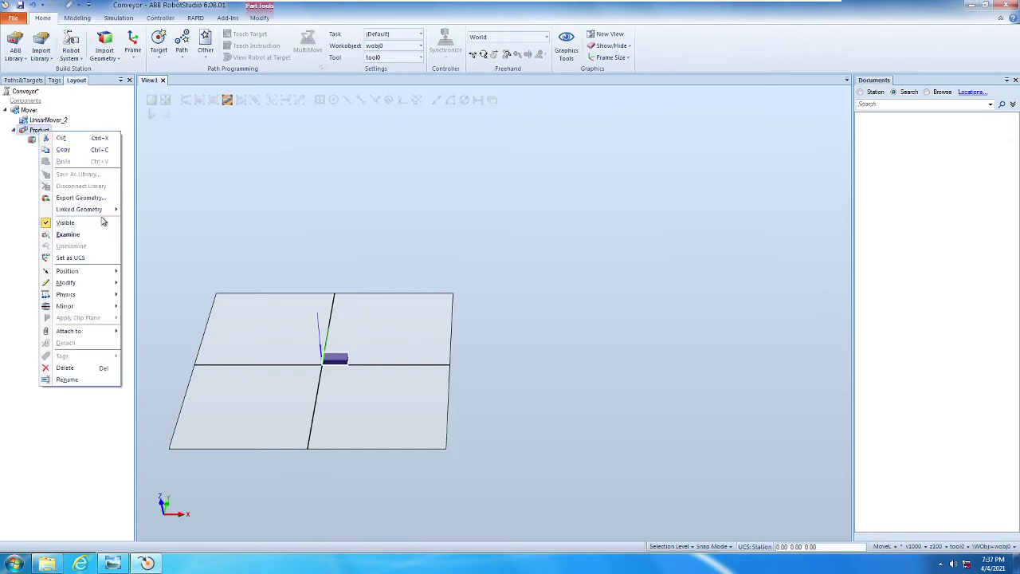
click(66, 223)
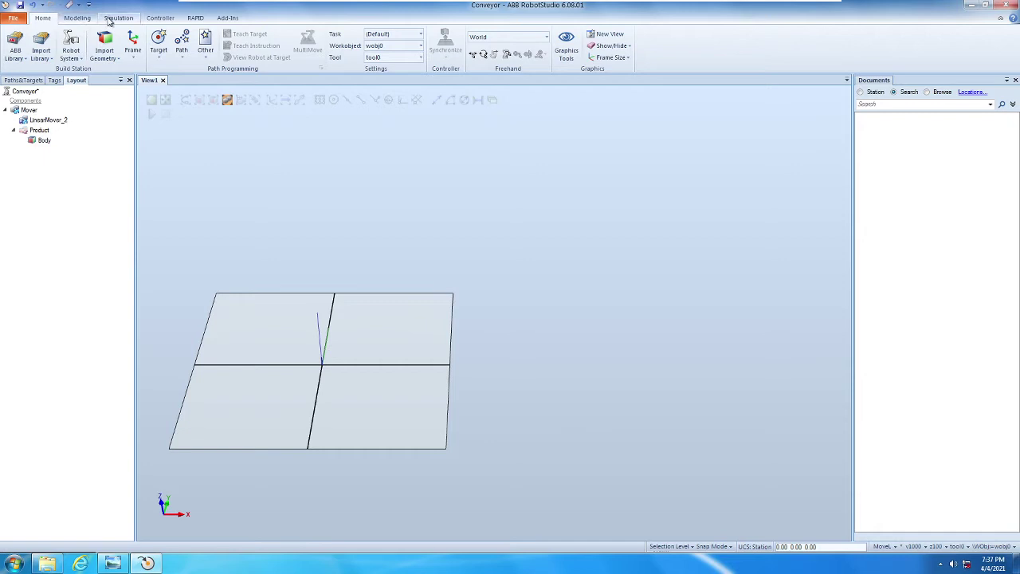
Step: Look through the context options of LinearMover_2 under Mover without changing anything
drag(27, 110, 37, 122)
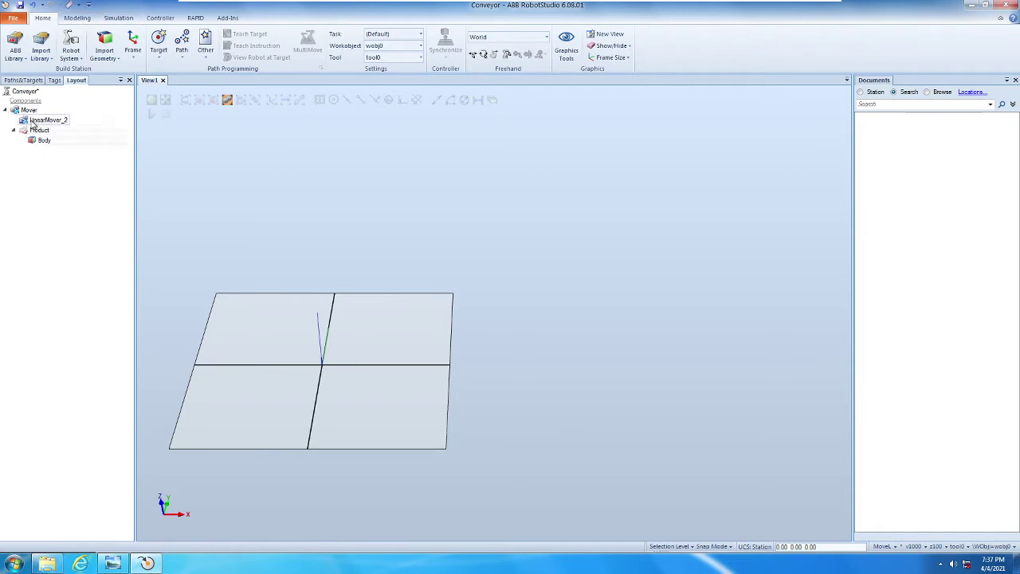
right_click(37, 126)
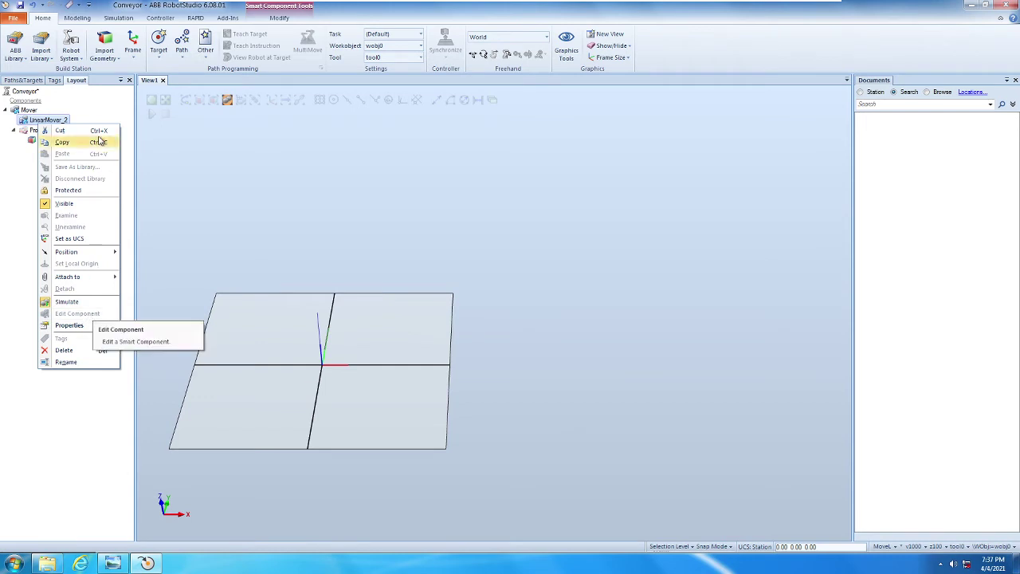
click(78, 17)
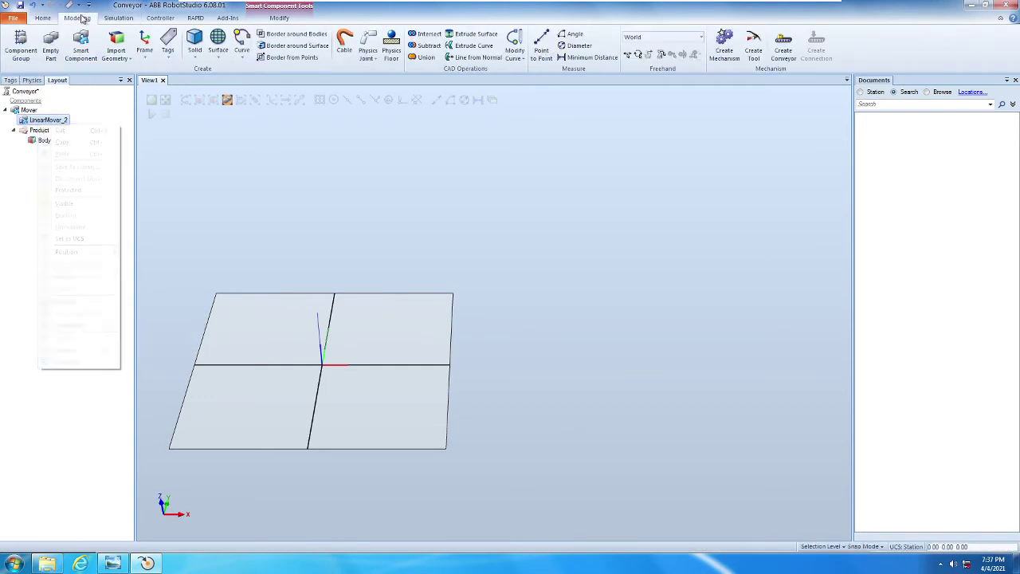
right_click(57, 123)
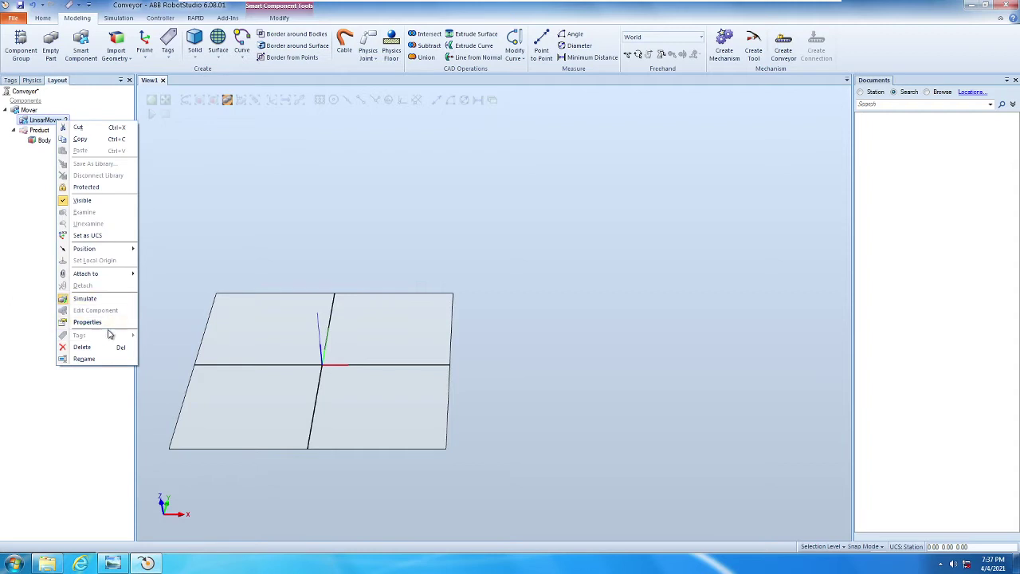
click(119, 19)
click(158, 18)
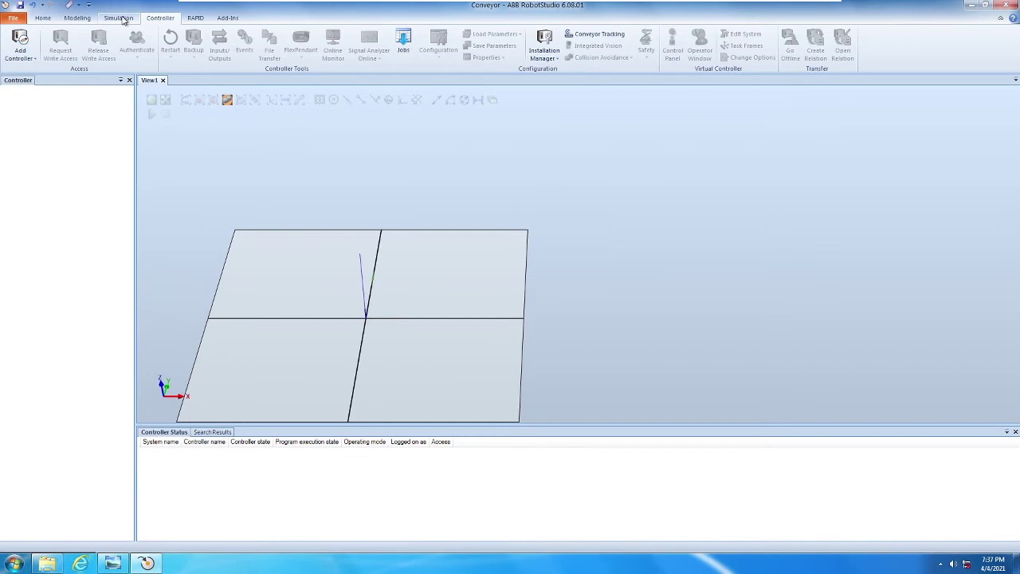
Step: Reset the simulation to its starting state and return to the Modeling tools
click(123, 20)
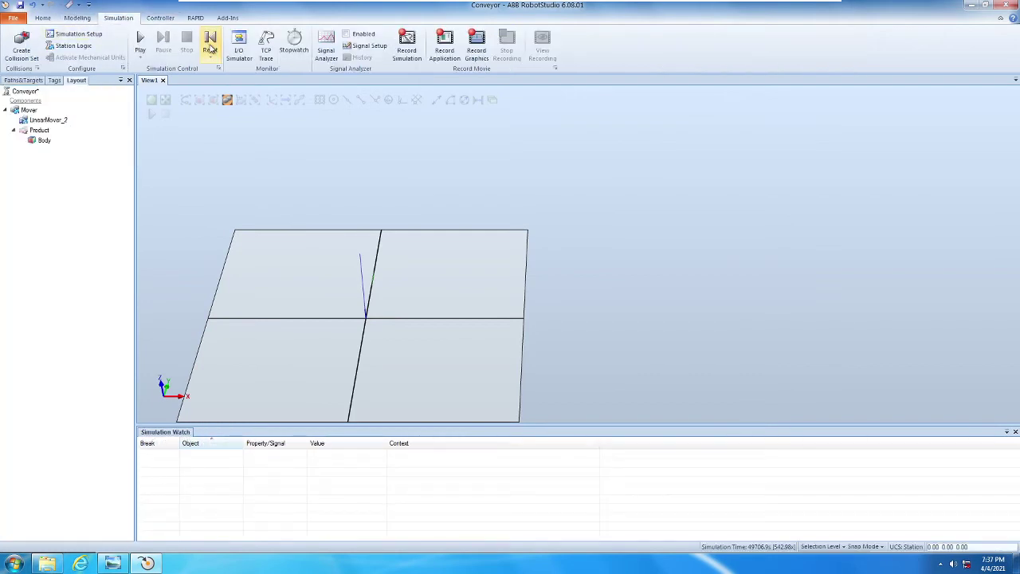
click(210, 49)
click(212, 73)
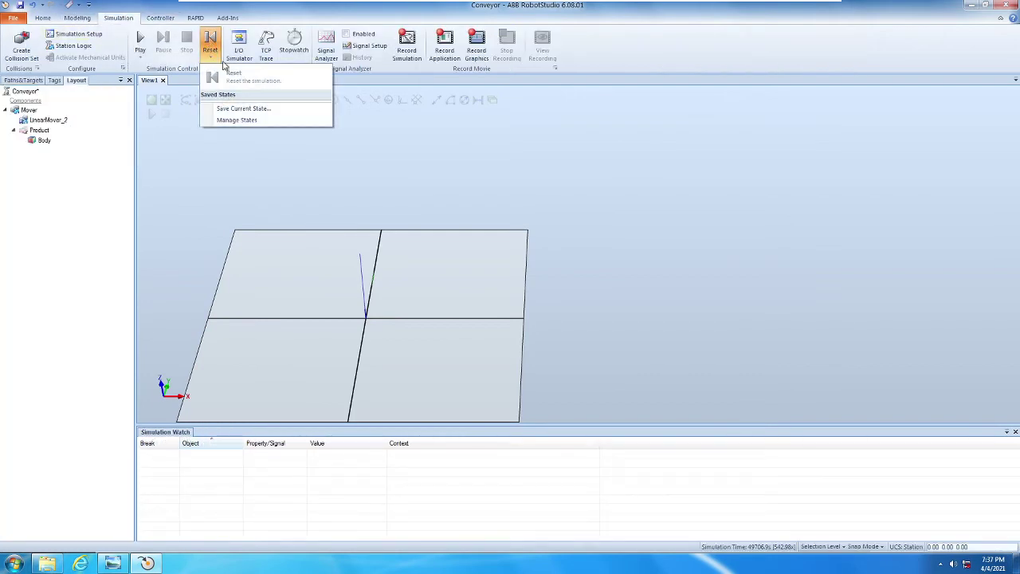
click(78, 18)
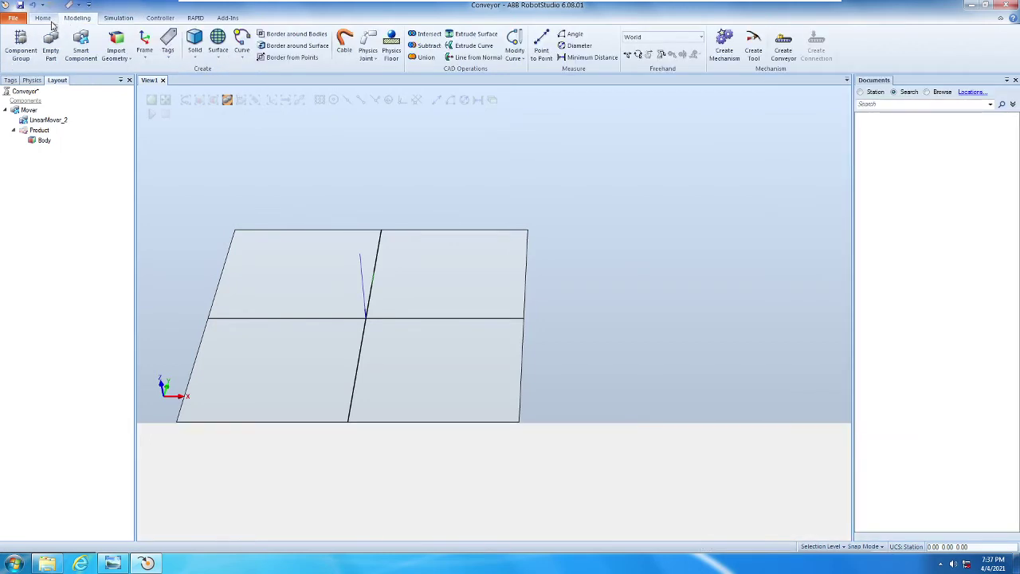
Step: Open Mover with Edit Component so LinearMover_2 and Product are listed
right_click(28, 110)
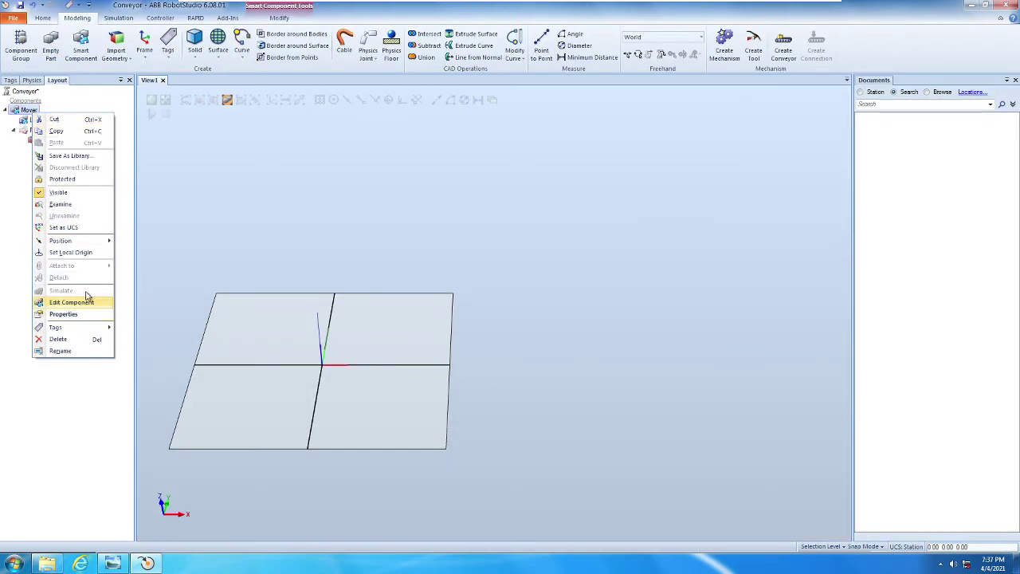
click(24, 104)
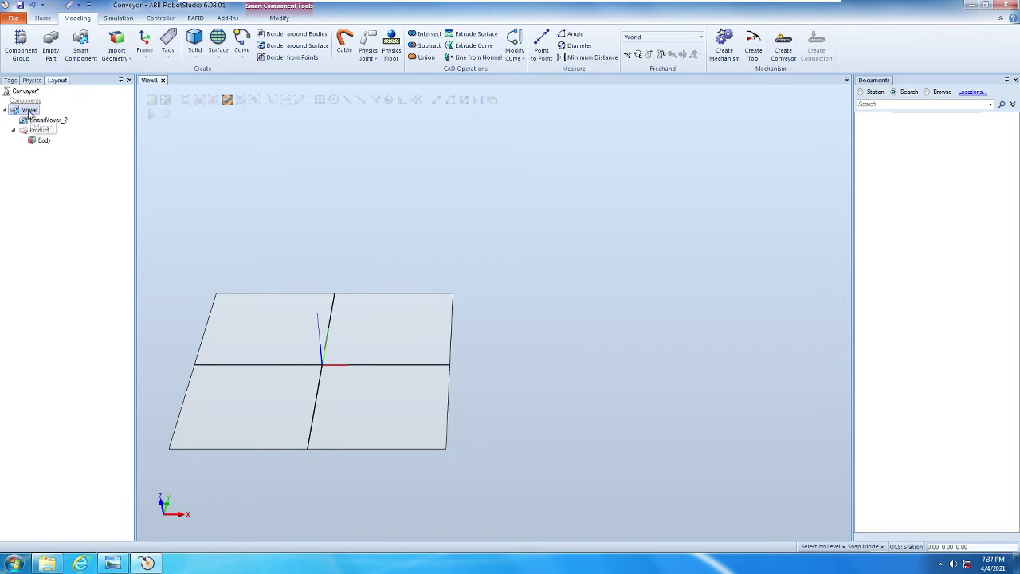
right_click(29, 112)
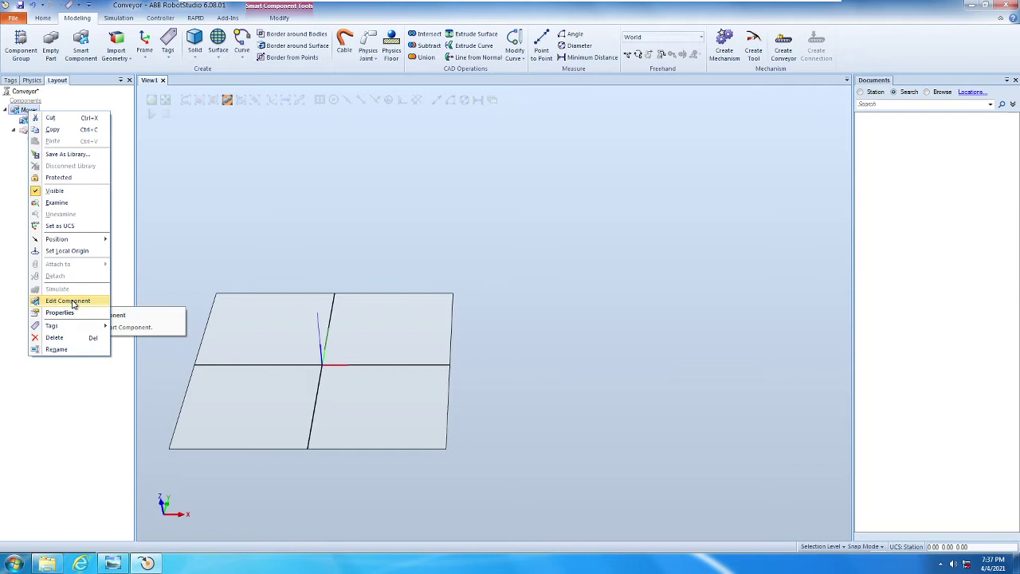
click(72, 303)
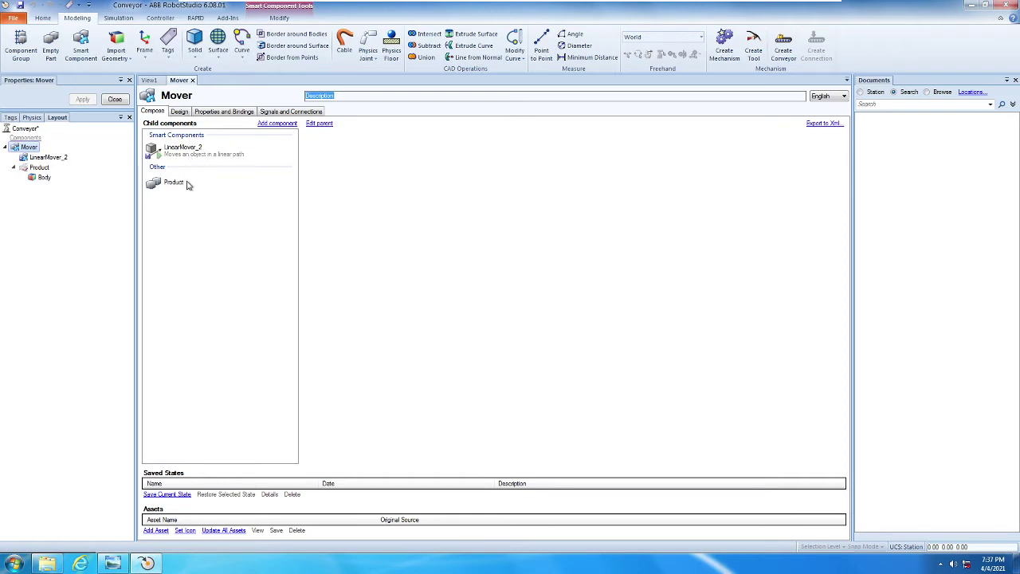
Step: In Mover's design graph, set LinearMover_2's Object to (null) and apply it
click(180, 112)
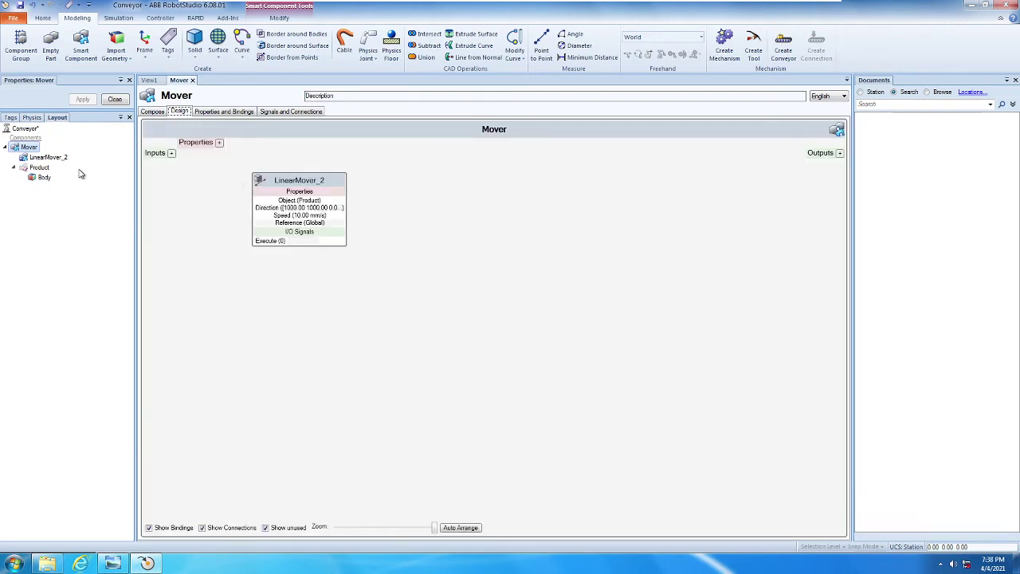
click(45, 158)
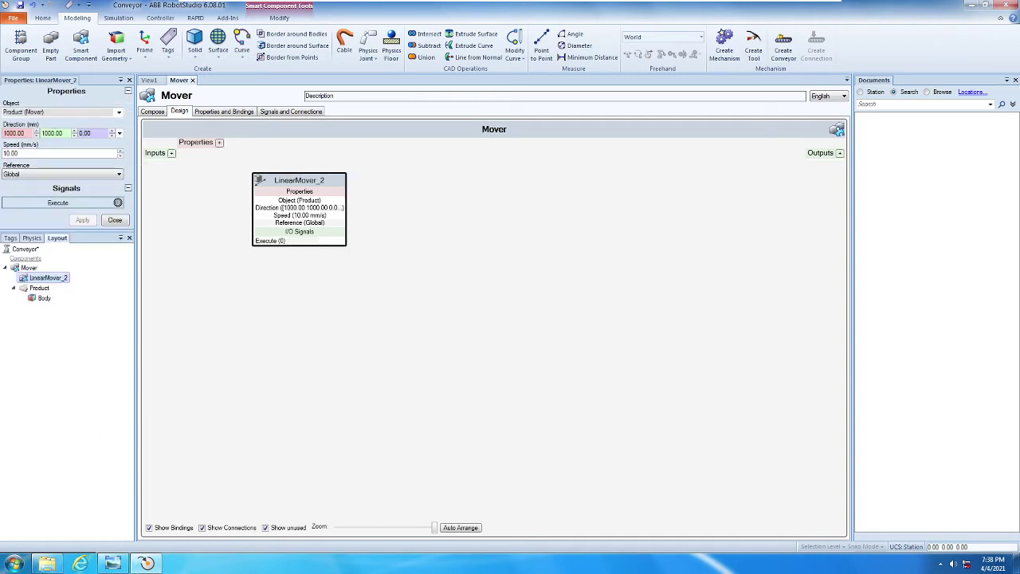
click(120, 114)
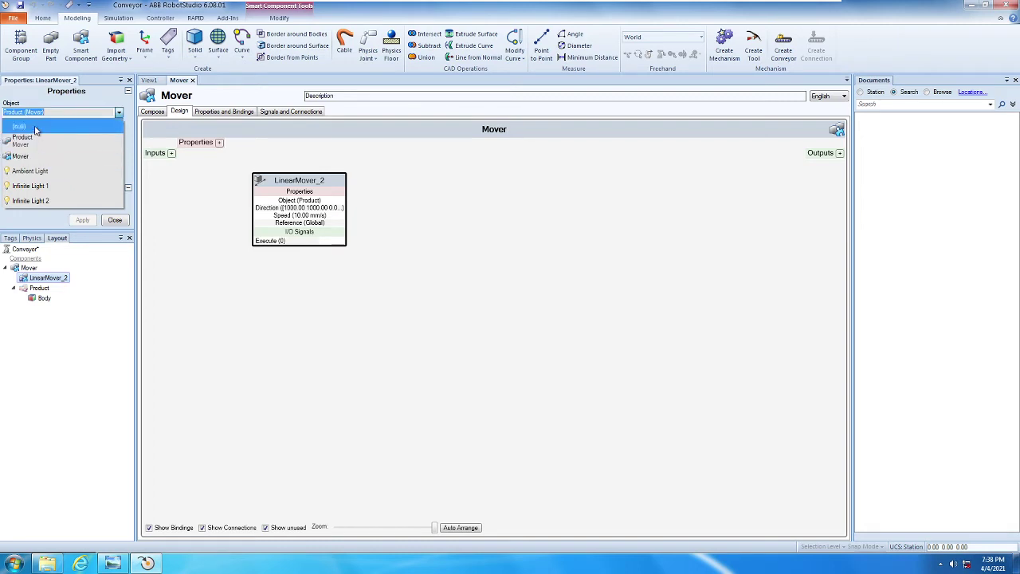
click(35, 129)
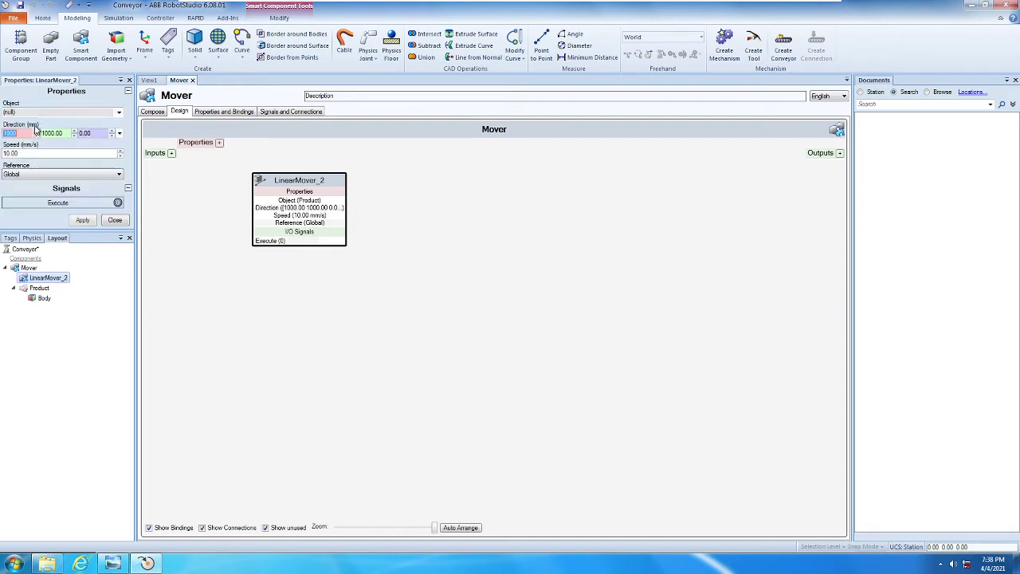
click(83, 220)
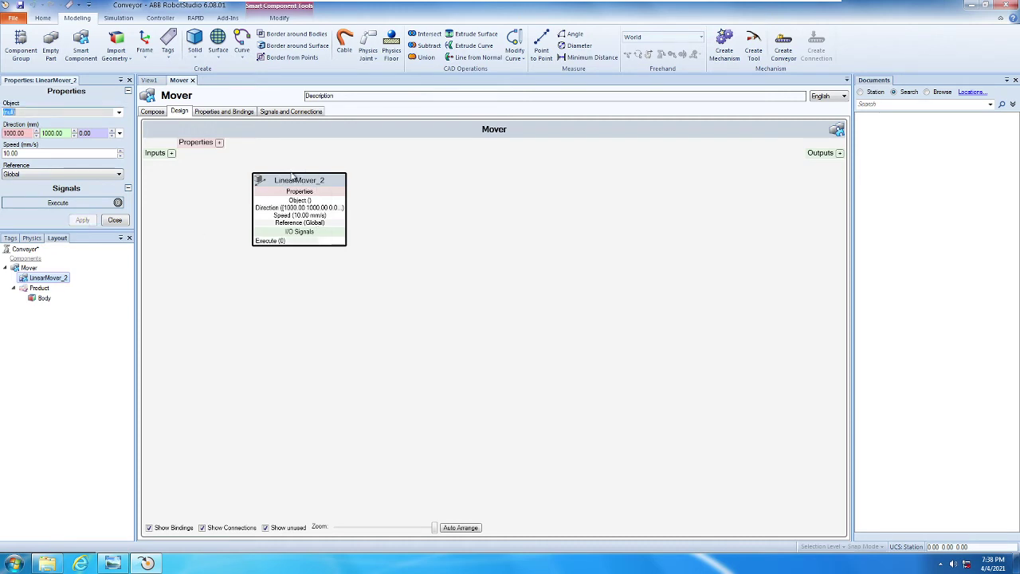
drag(295, 182, 531, 231)
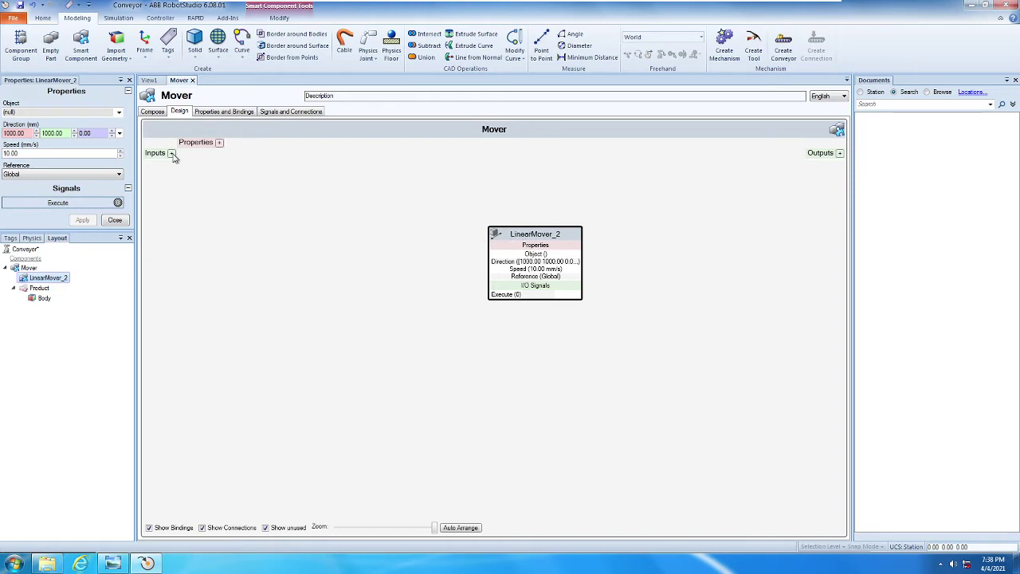
click(150, 111)
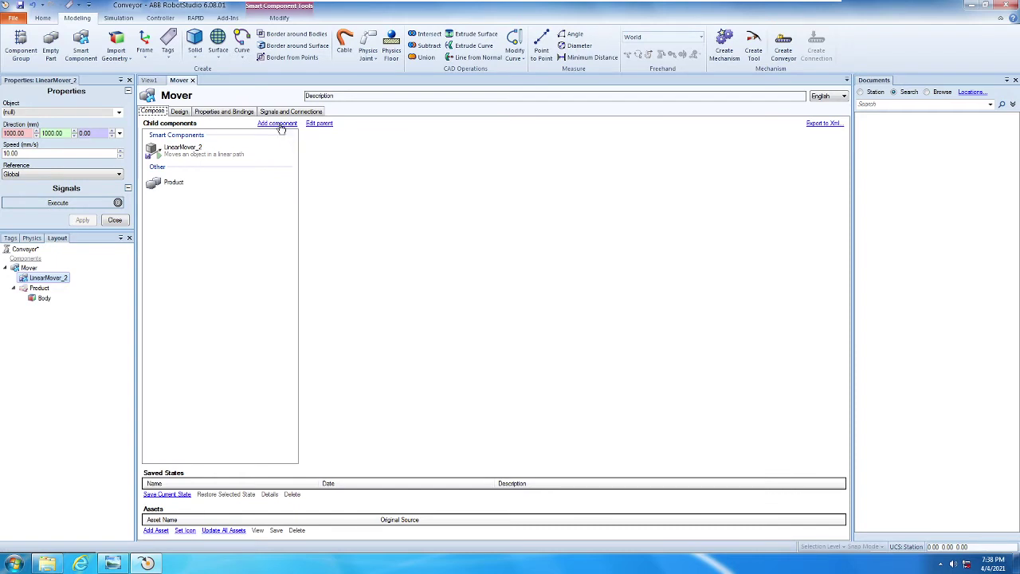
Step: Add a Source action component to the Mover smart component
click(277, 124)
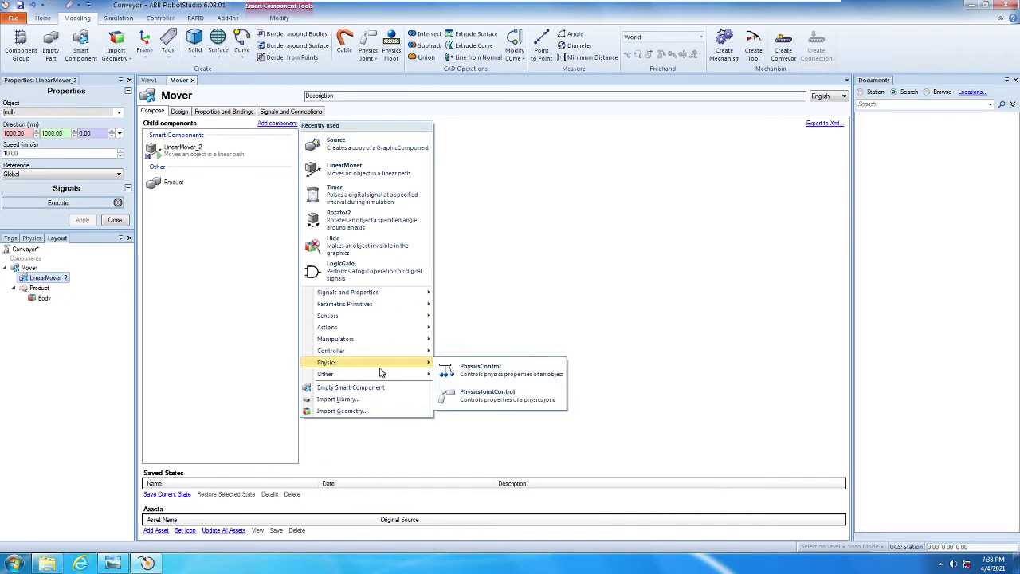
mouse_move(328, 328)
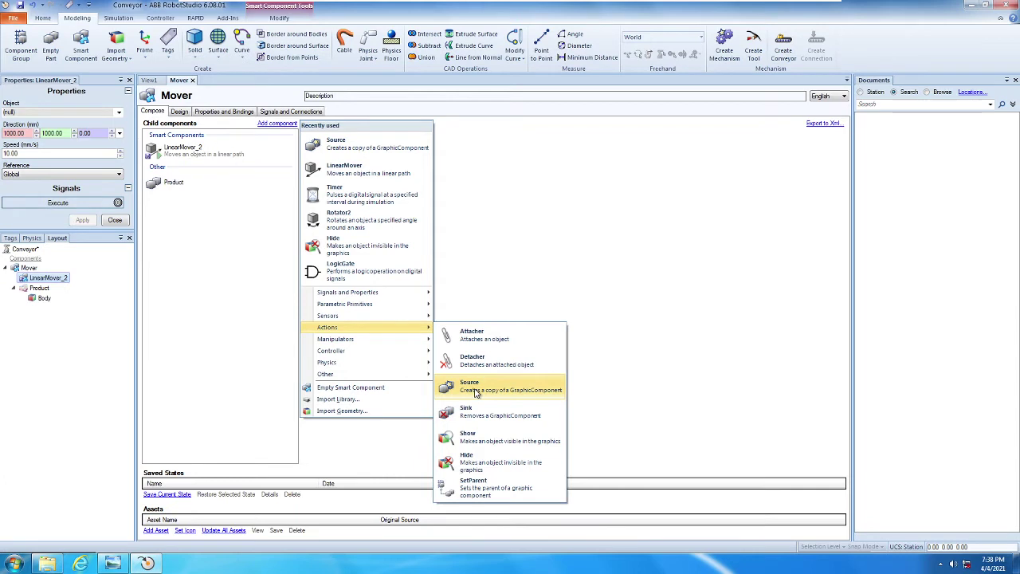
click(477, 392)
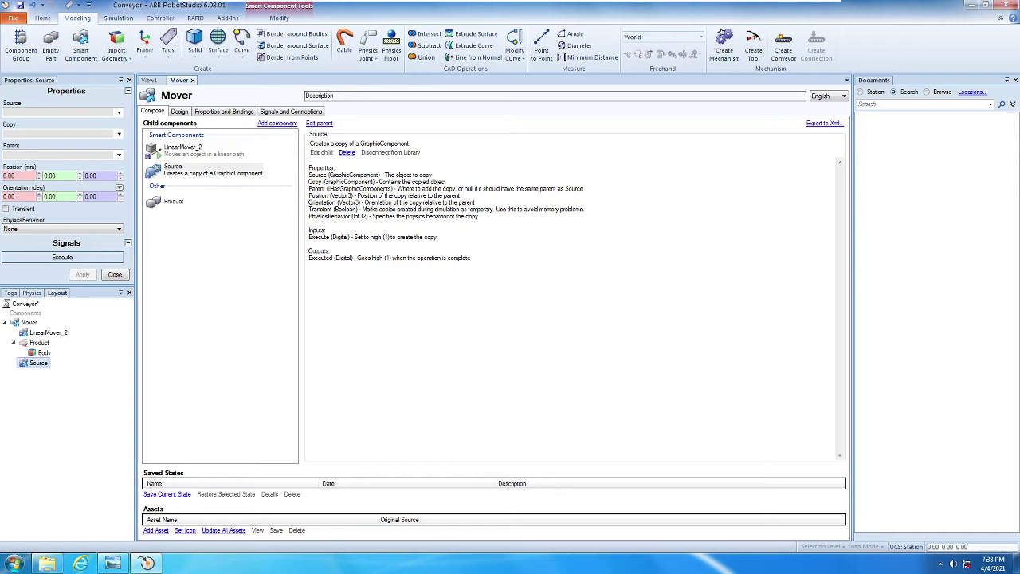
Step: Set the Source block's Source property to Product and apply it
click(180, 113)
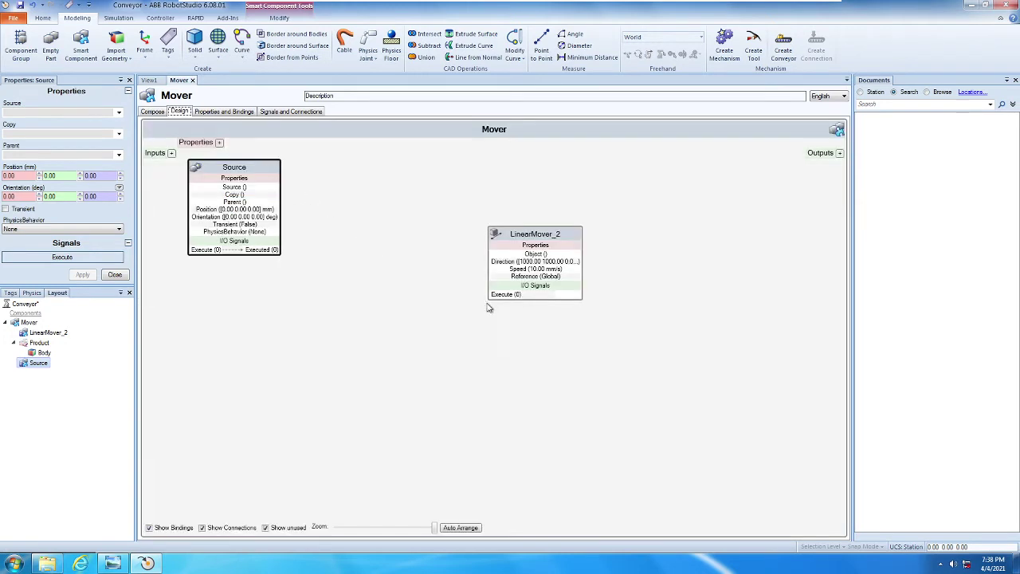
drag(228, 168, 321, 172)
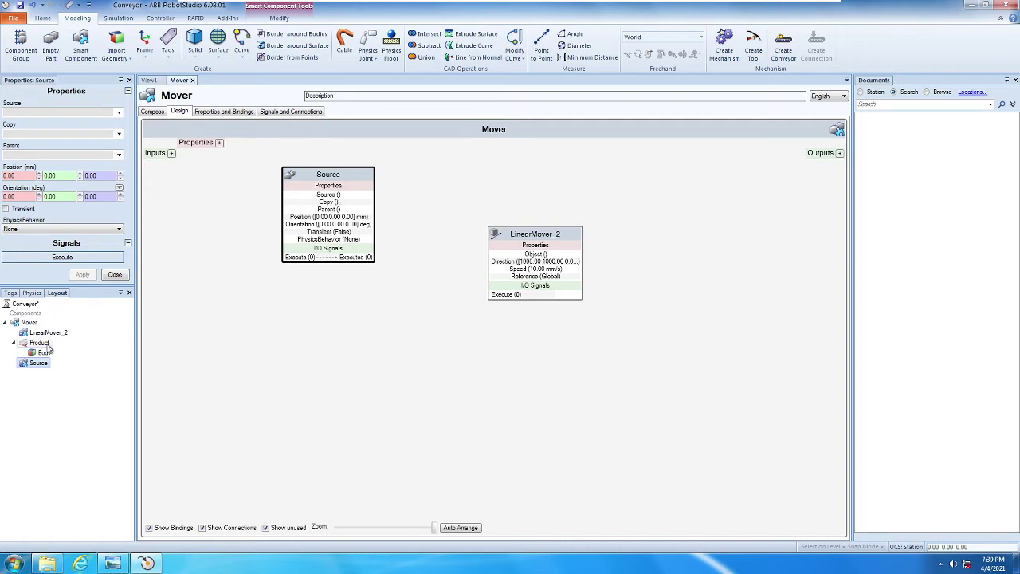
click(117, 113)
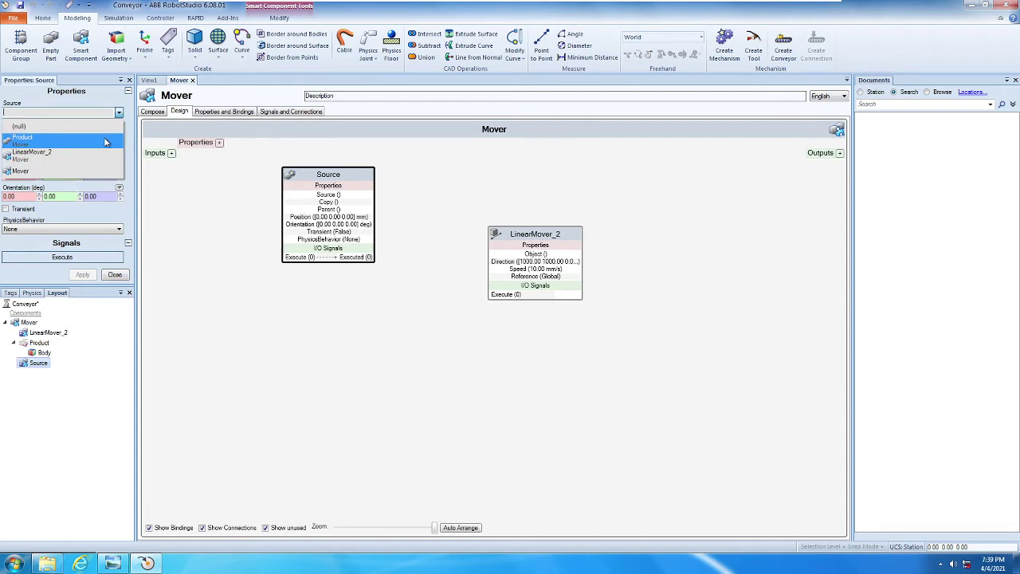
click(105, 142)
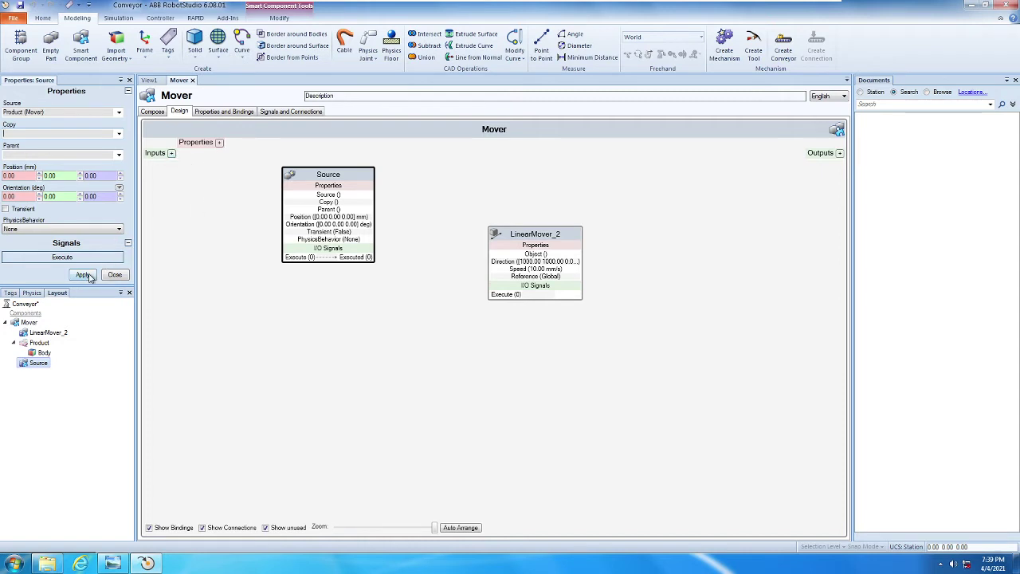
click(90, 276)
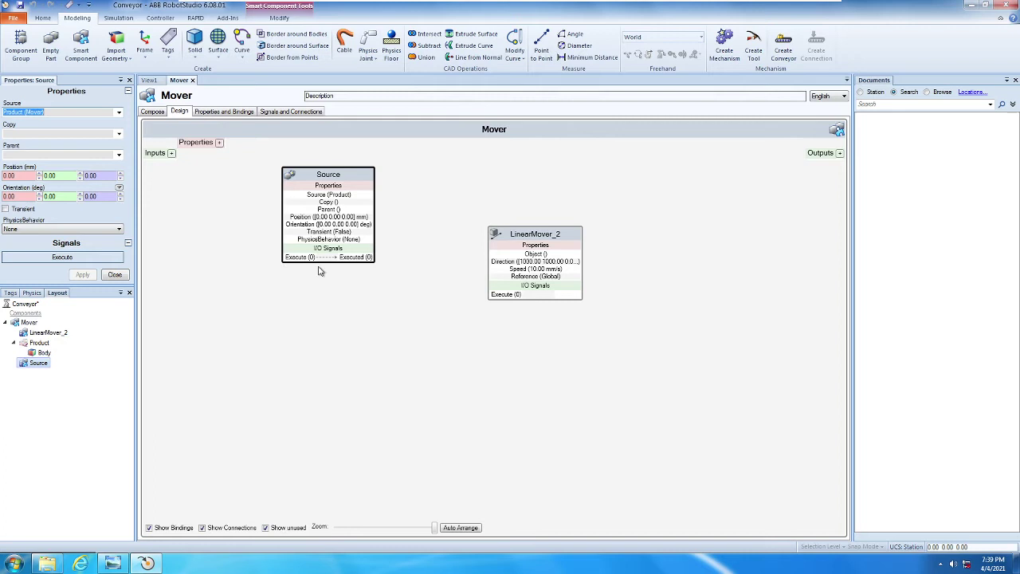
Step: Create an auto-reset digital input named diCreateProduct on Mover
click(173, 154)
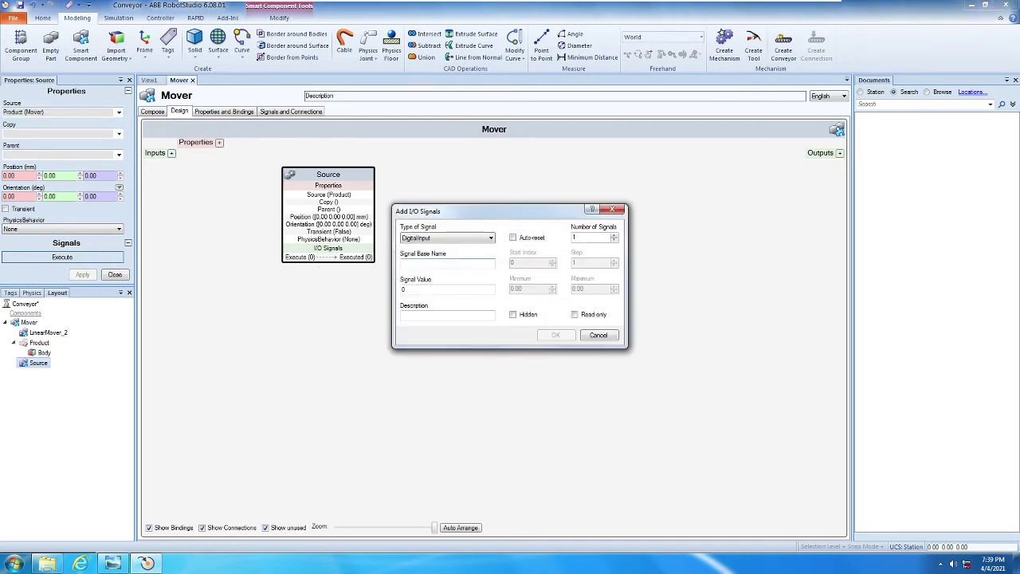
text(diCreate)
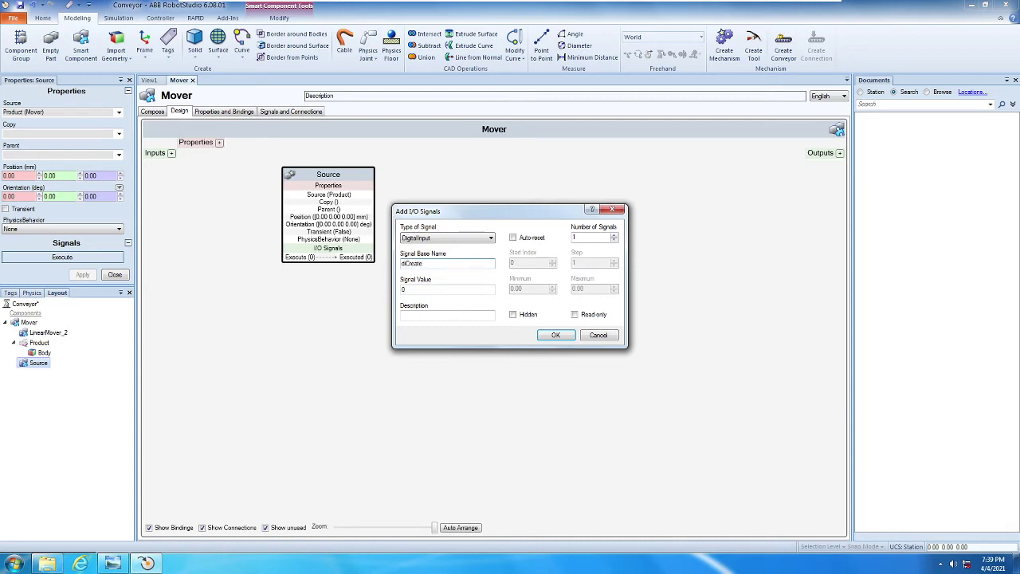
text(Product)
click(513, 238)
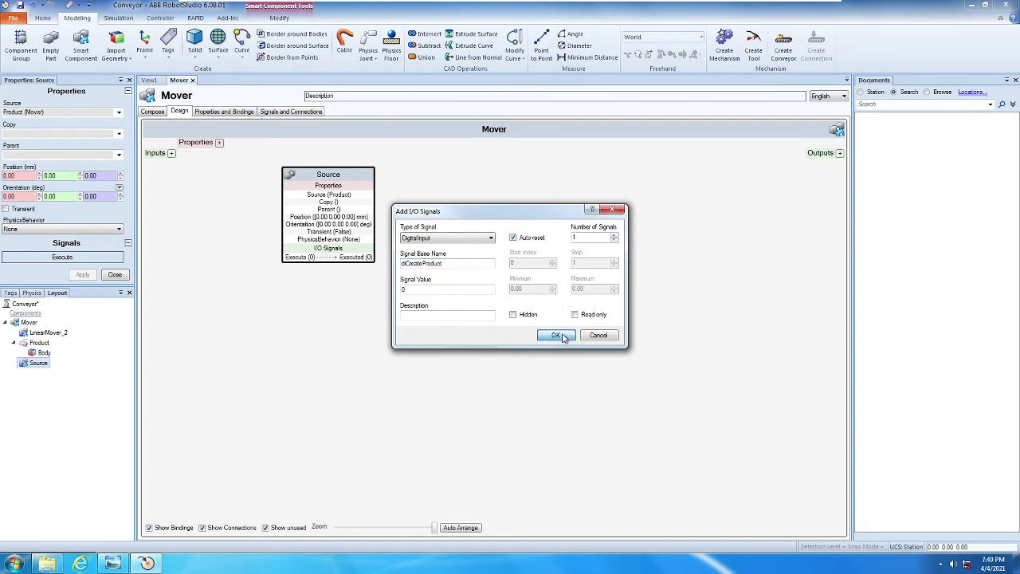
click(556, 335)
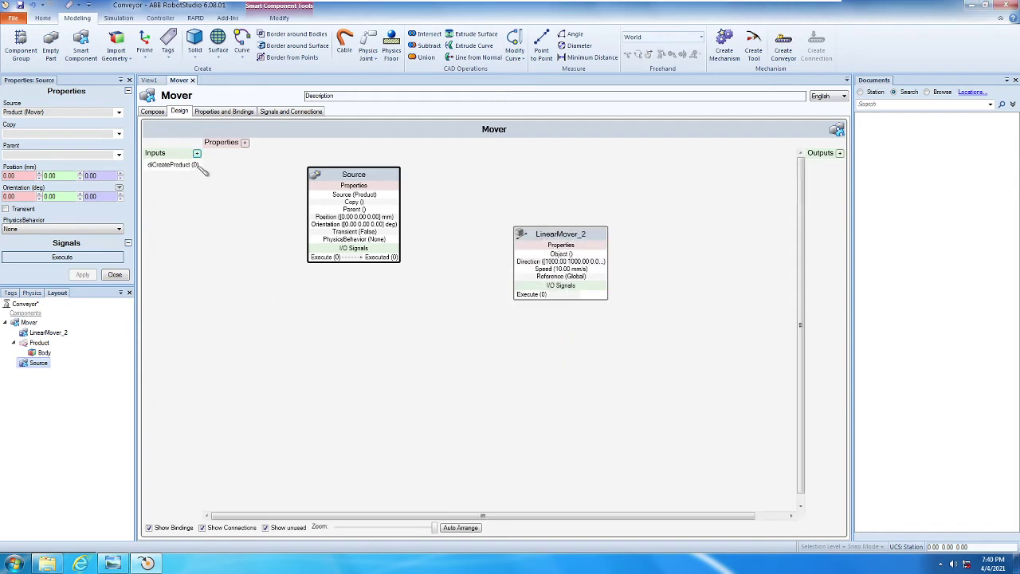
Step: Connect diCreateProduct to Source's Execute input and return to the View1 station view
drag(201, 165, 317, 266)
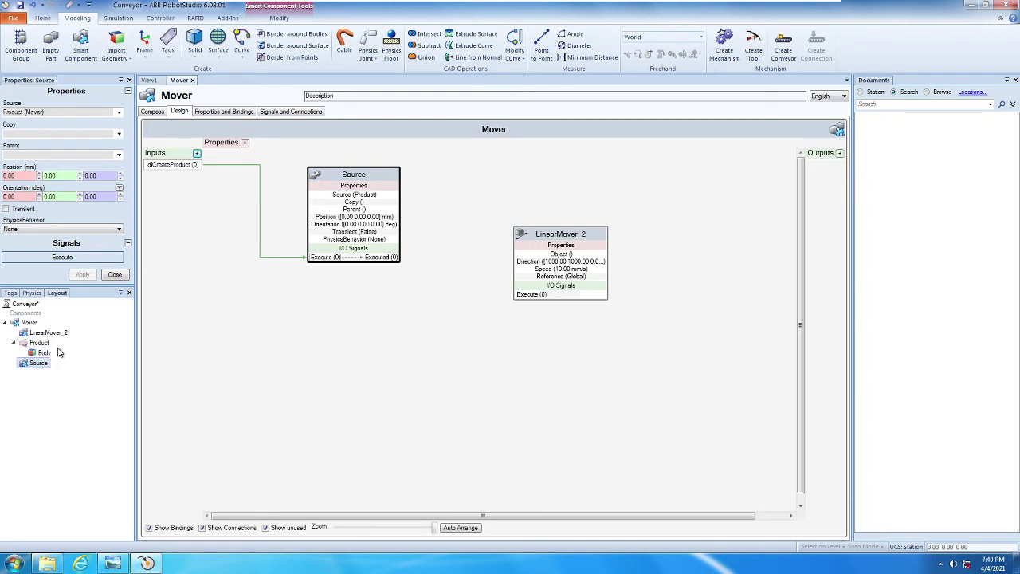
click(149, 81)
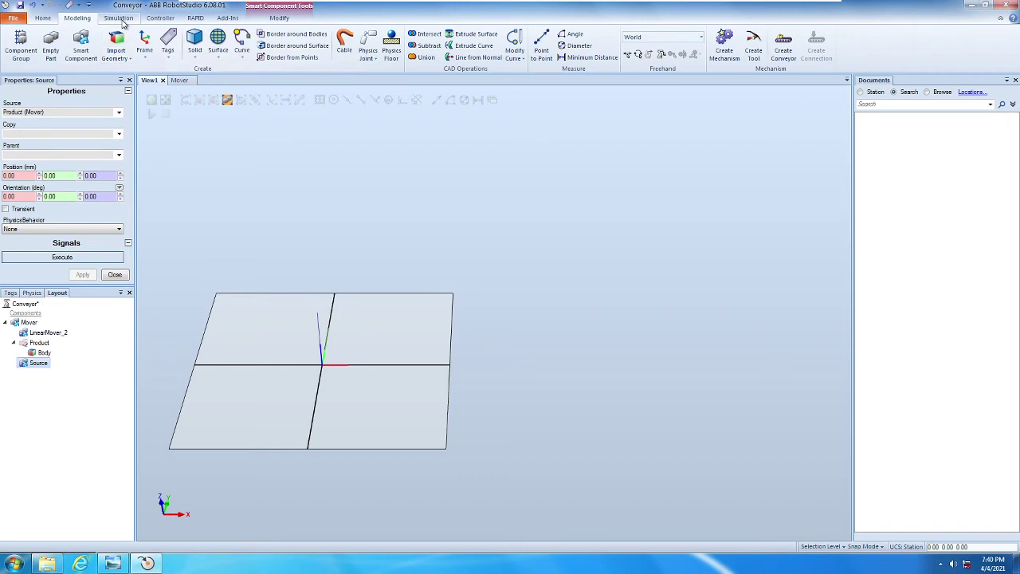
Step: Open the I/O Simulator and choose the Mover system to show diCreateProduct
click(118, 18)
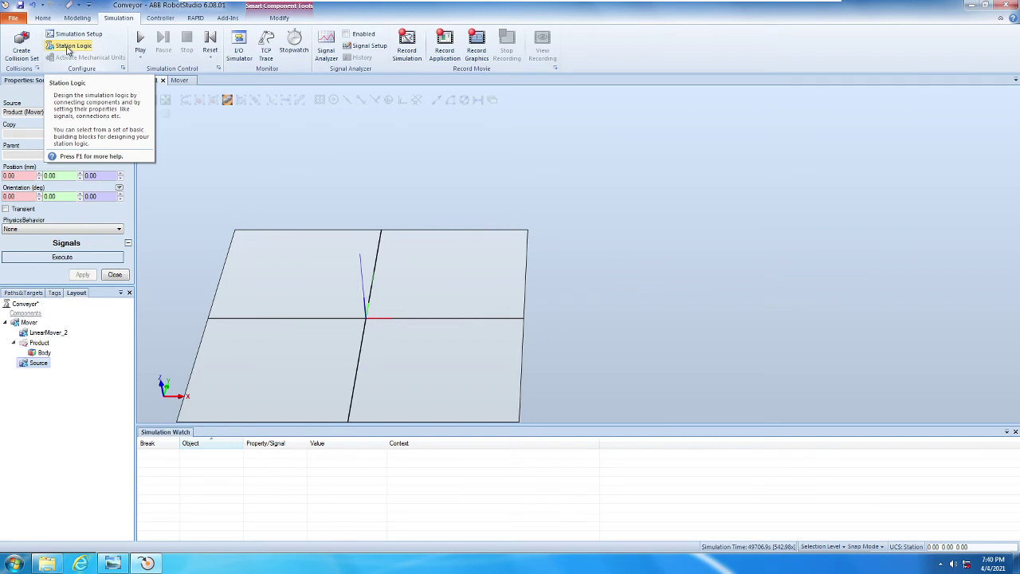
click(70, 45)
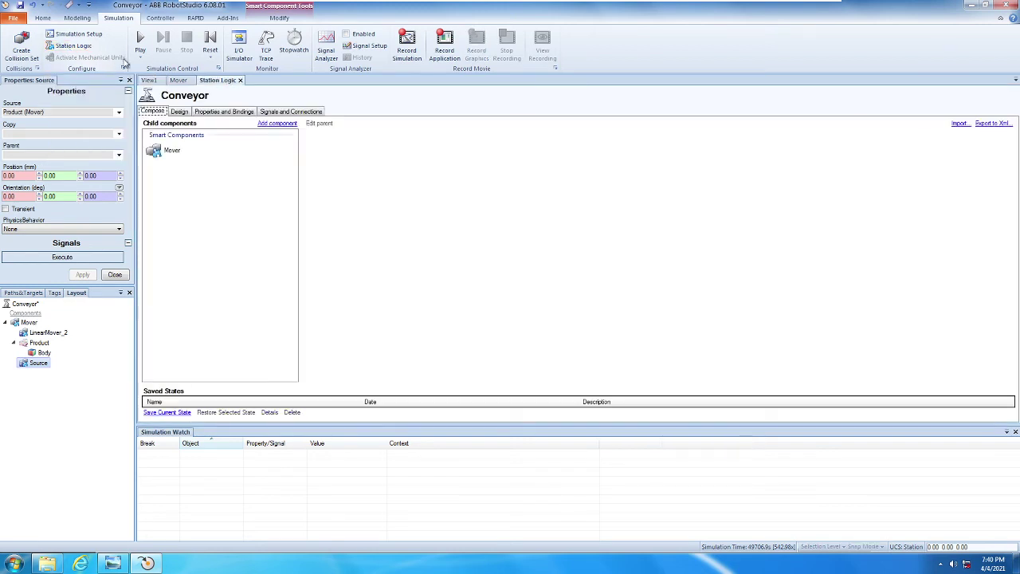
click(241, 51)
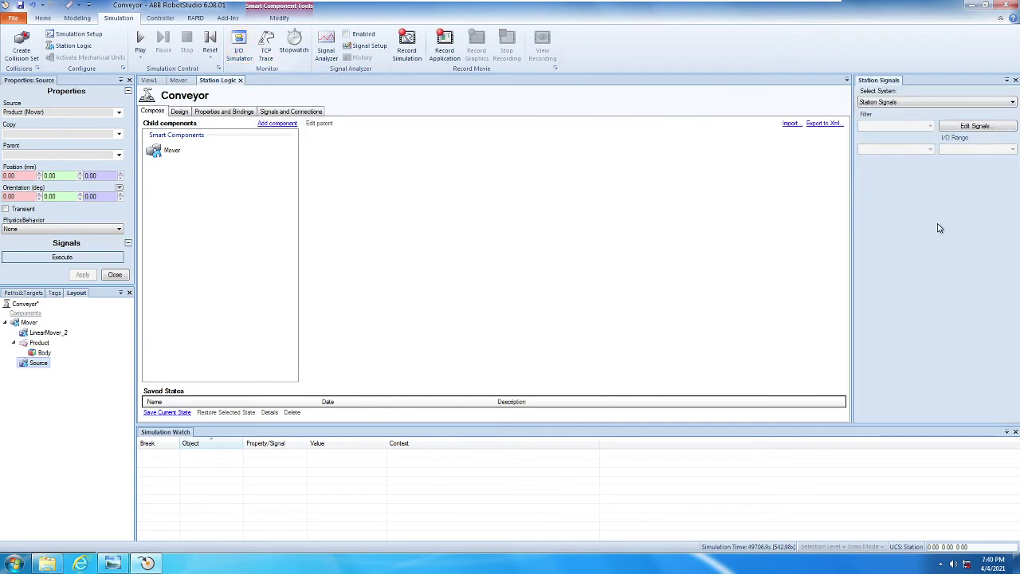
click(152, 82)
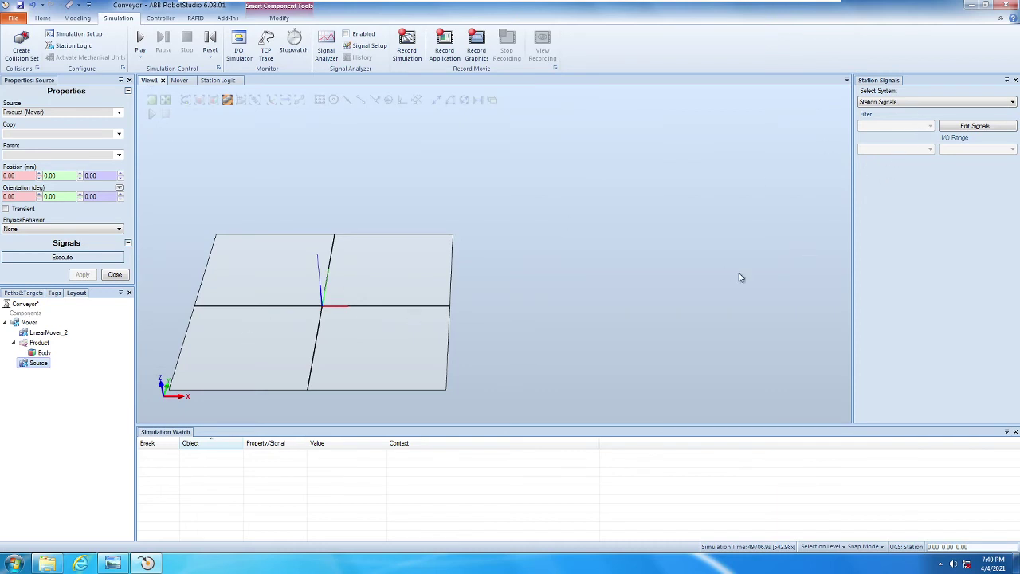
click(893, 106)
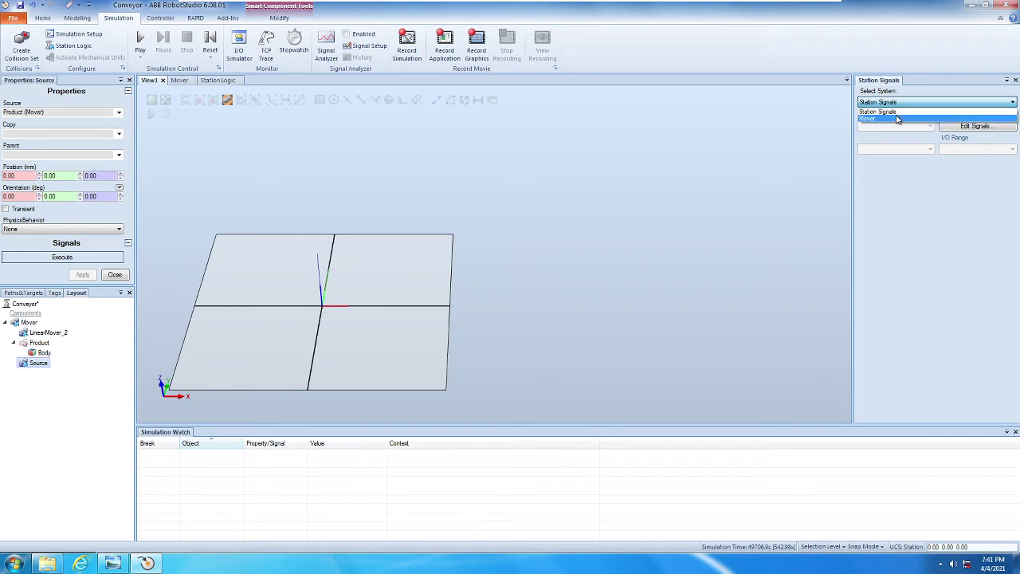
click(897, 120)
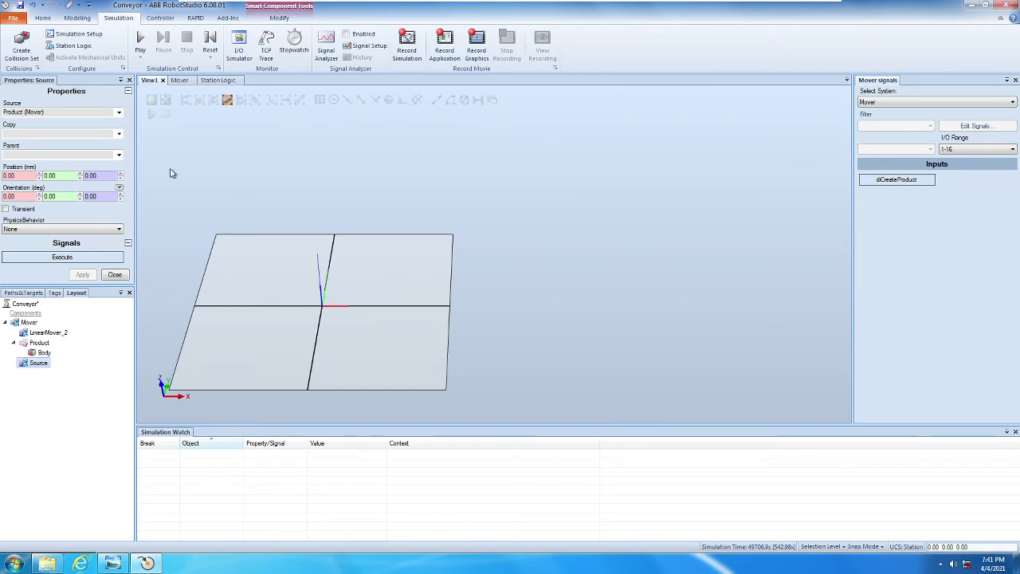
Step: Run the simulation and pulse diCreateProduct four times, producing Product_5 through Product_8
click(141, 40)
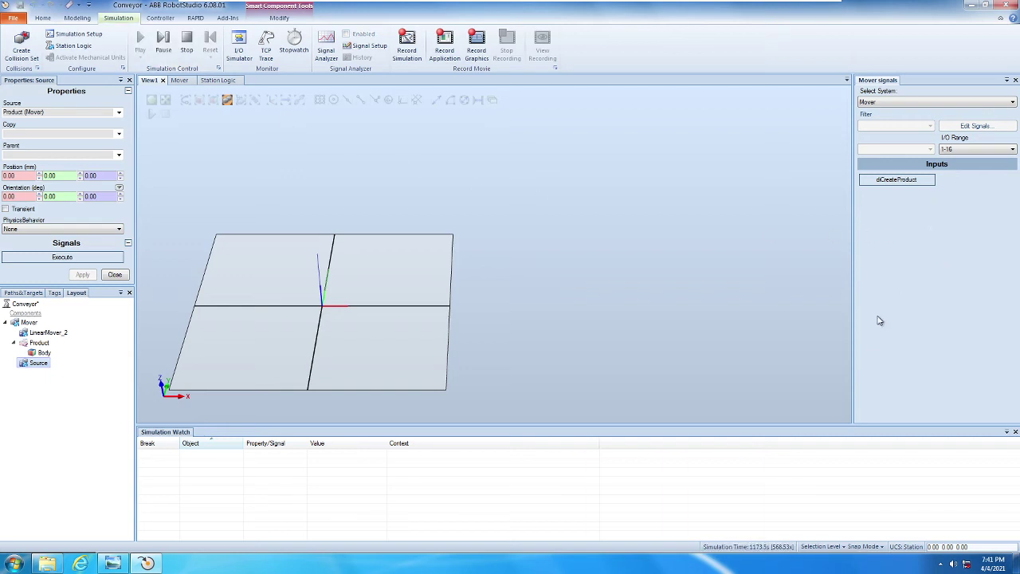
click(886, 183)
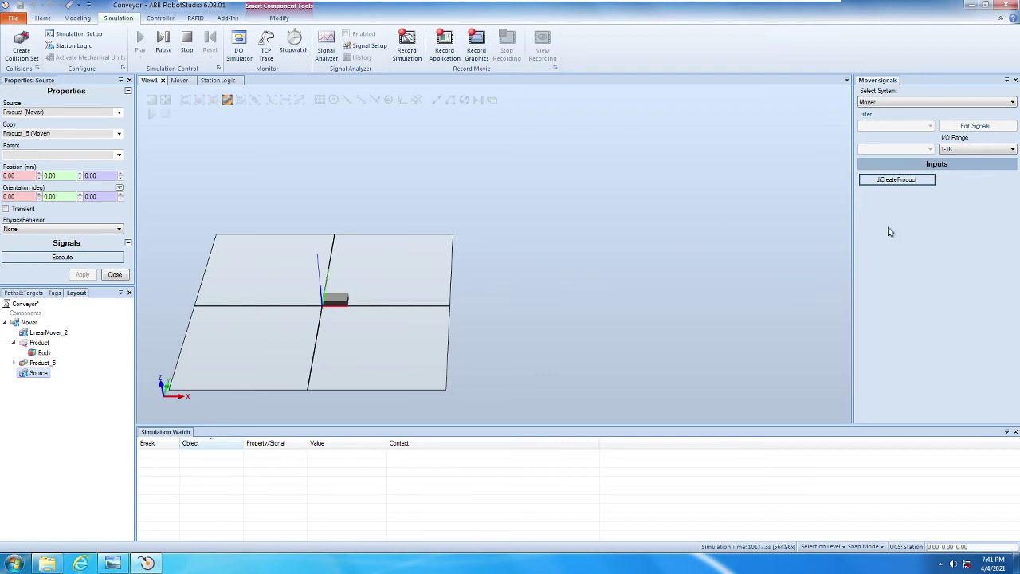
click(917, 183)
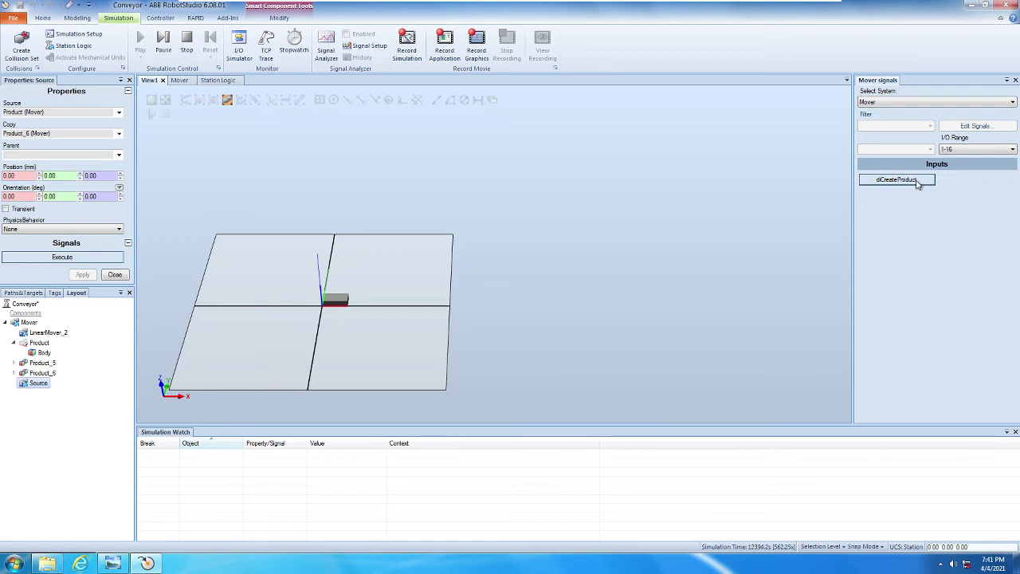
click(43, 373)
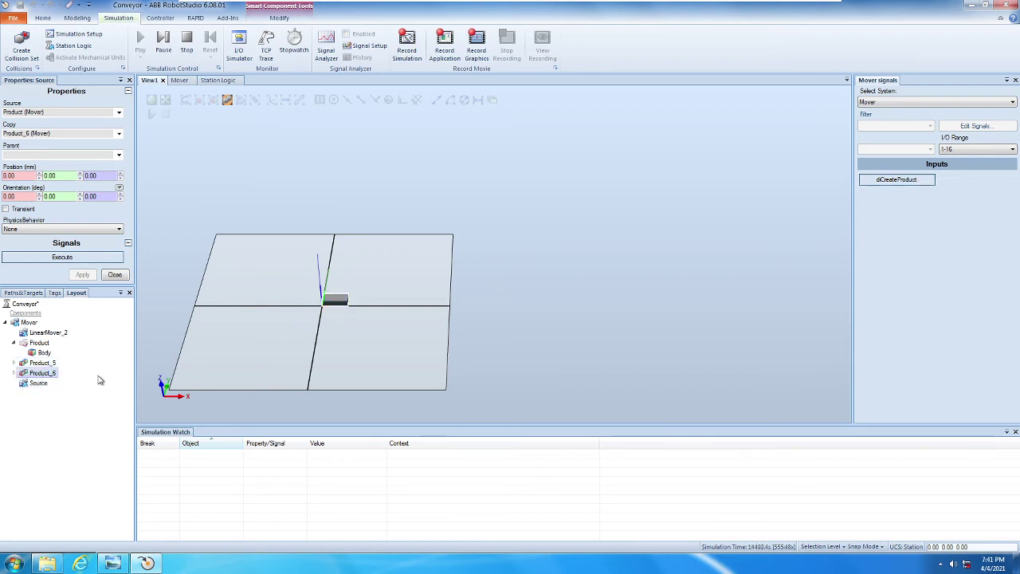
click(911, 182)
click(911, 182)
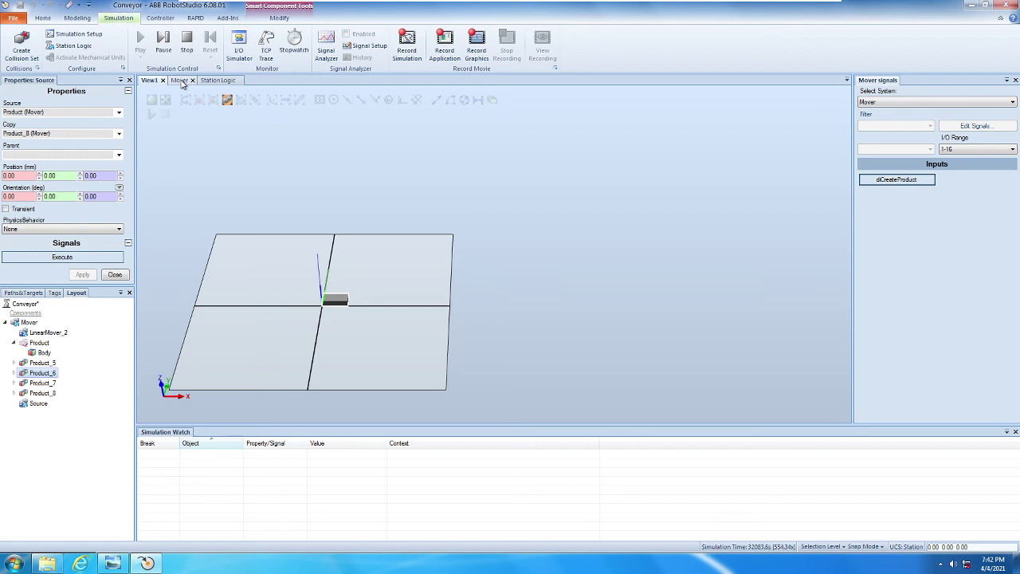
Step: Switch to the Mover tab to view its design graph with Source's latest copy, Product_8
click(180, 81)
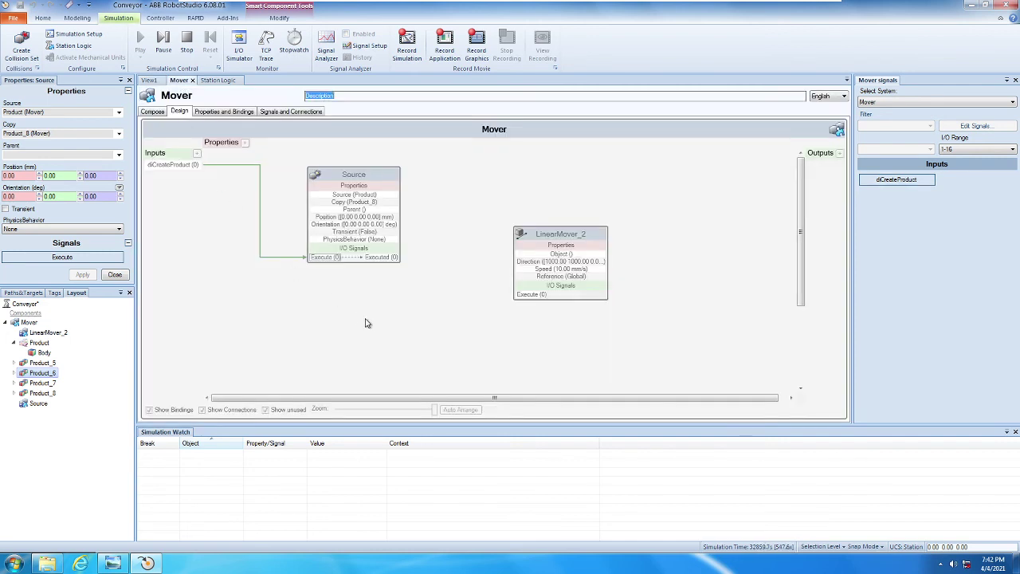